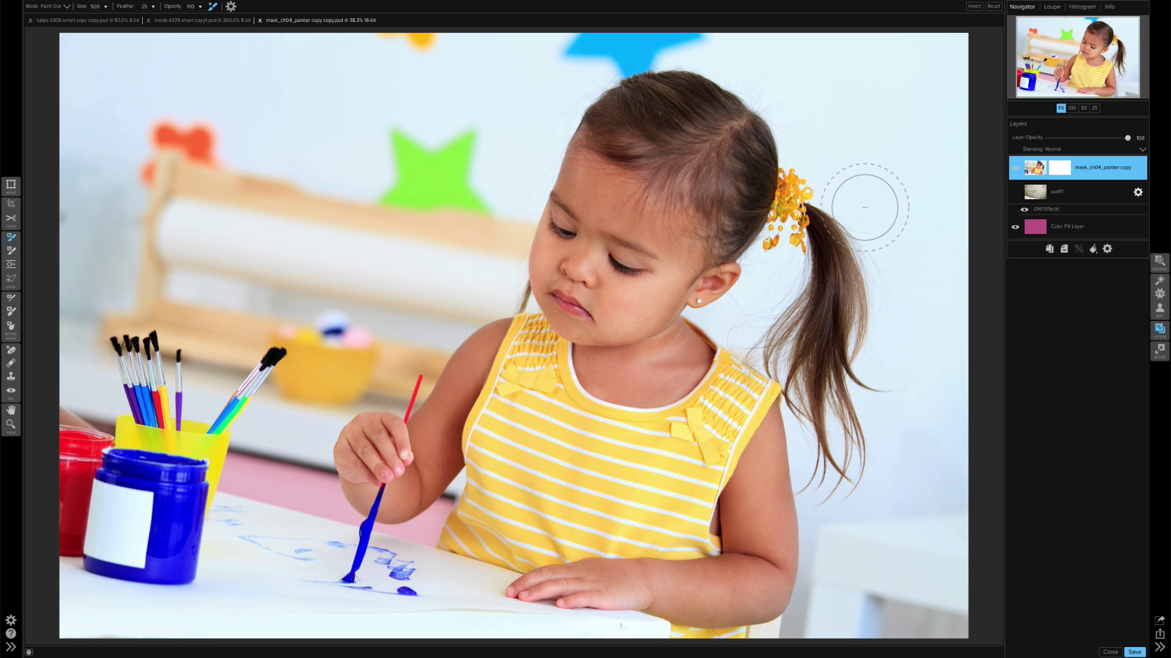
View the ear and ponytail at 100%, then hide and reshow the photo to reveal the pink fill.
{"action": "key", "text": "ctrl+alt+0"}
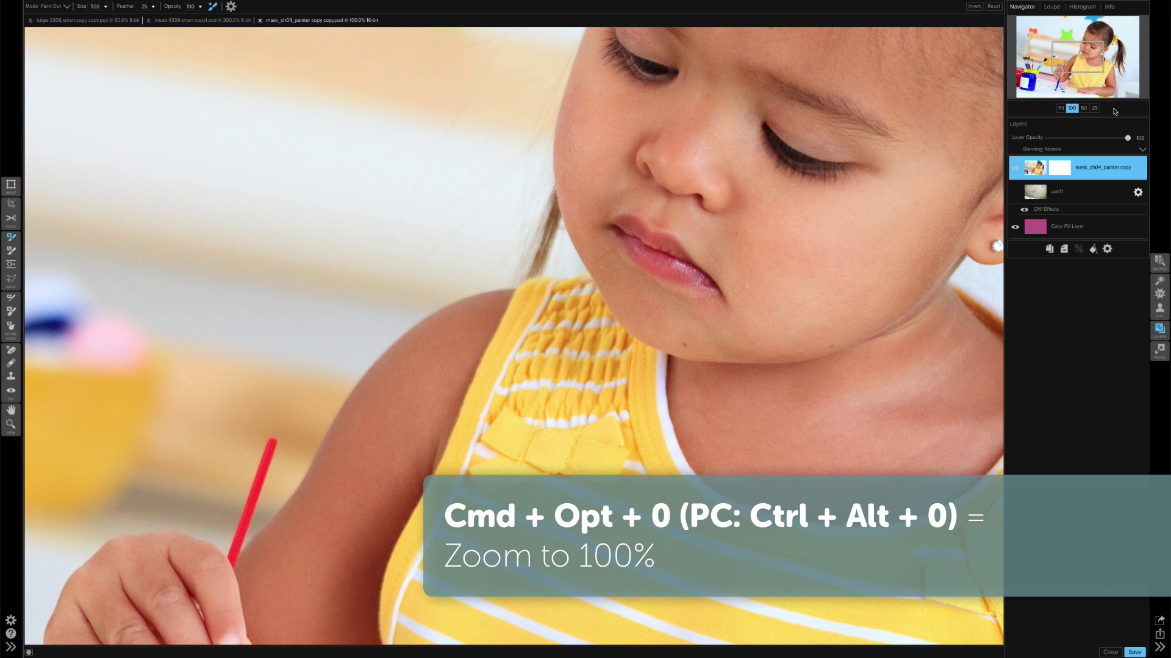
{"action": "left_click_drag", "start_coordinate": [1071, 53], "coordinate": [1113, 40]}
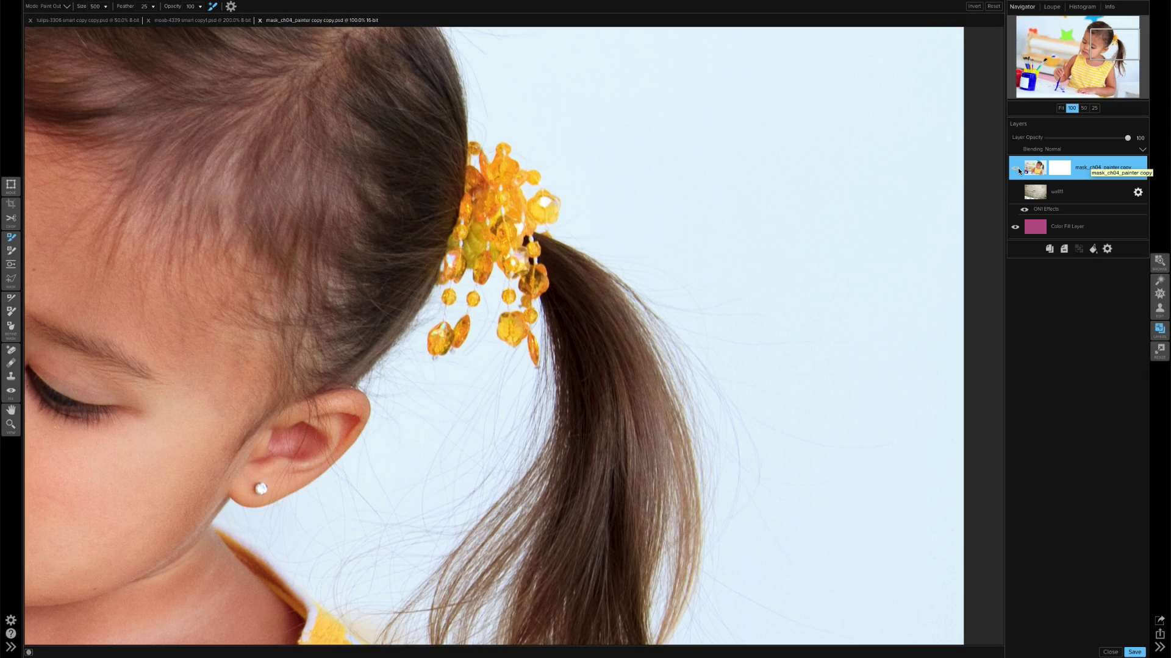
{"action": "left_click", "coordinate": [1015, 168]}
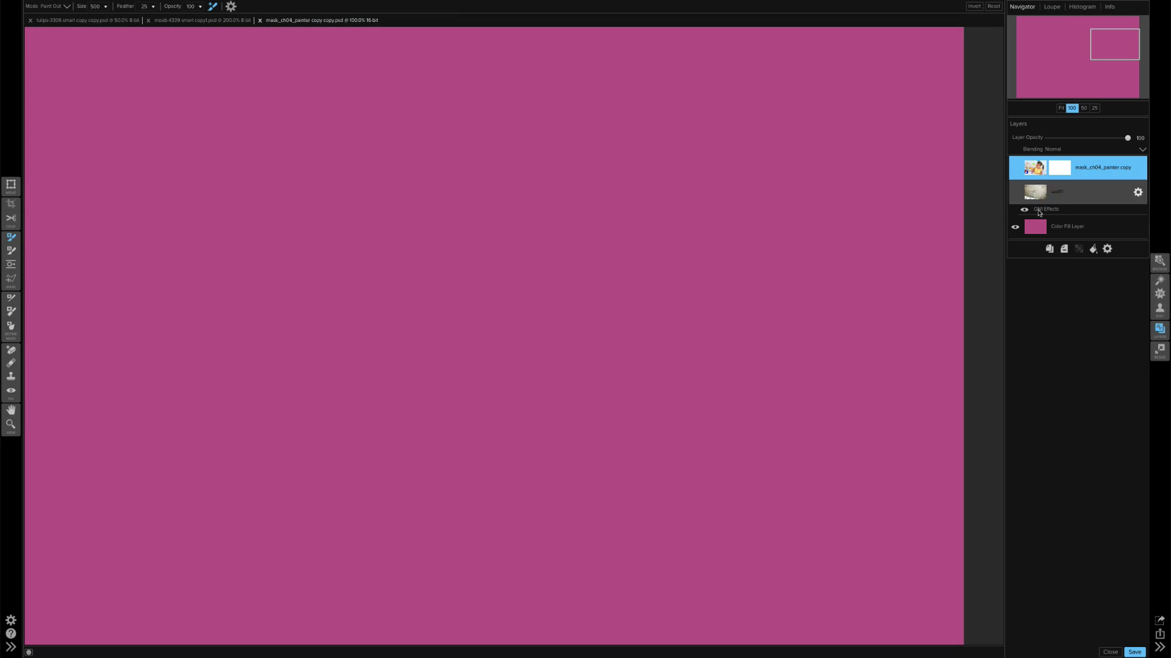
{"action": "left_click", "coordinate": [1015, 168]}
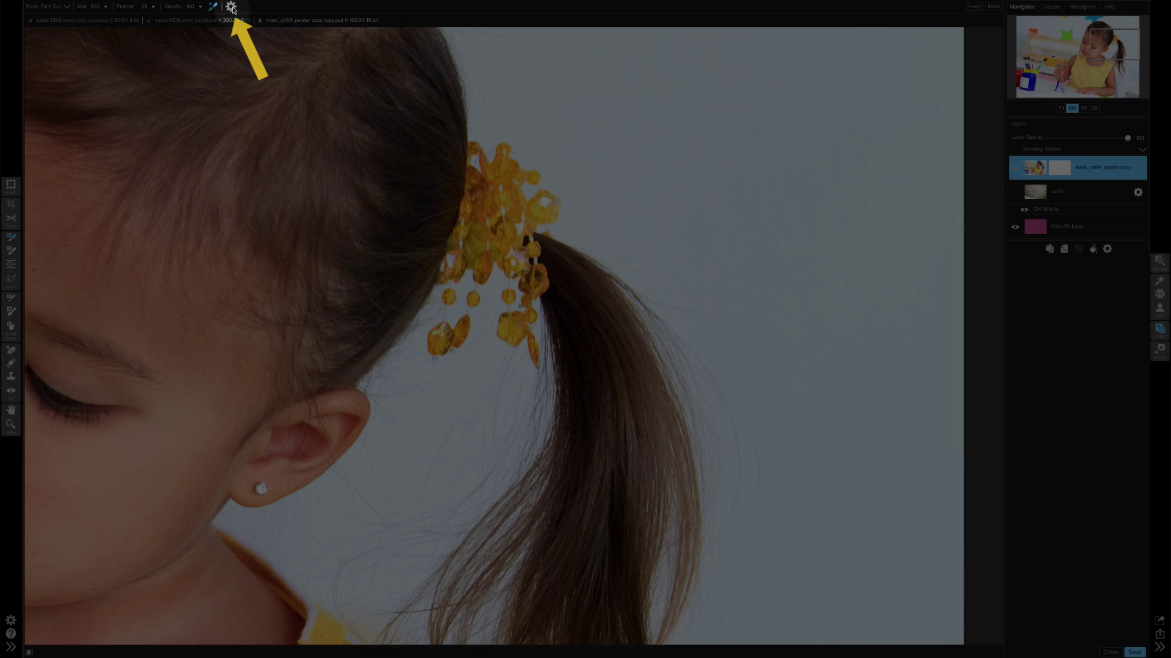
Paint out the background beside the hair clip, right of the ponytail, around the ear and below with the Perfect Brush.
{"action": "left_click", "coordinate": [231, 7]}
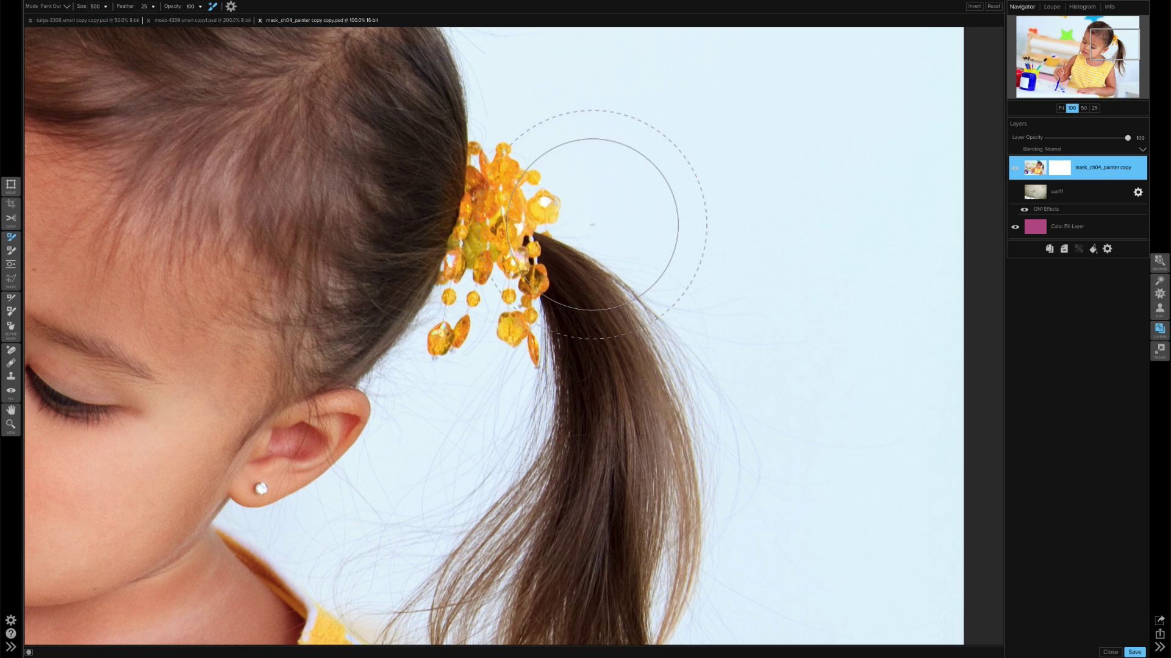
{"action": "left_click", "coordinate": [592, 225]}
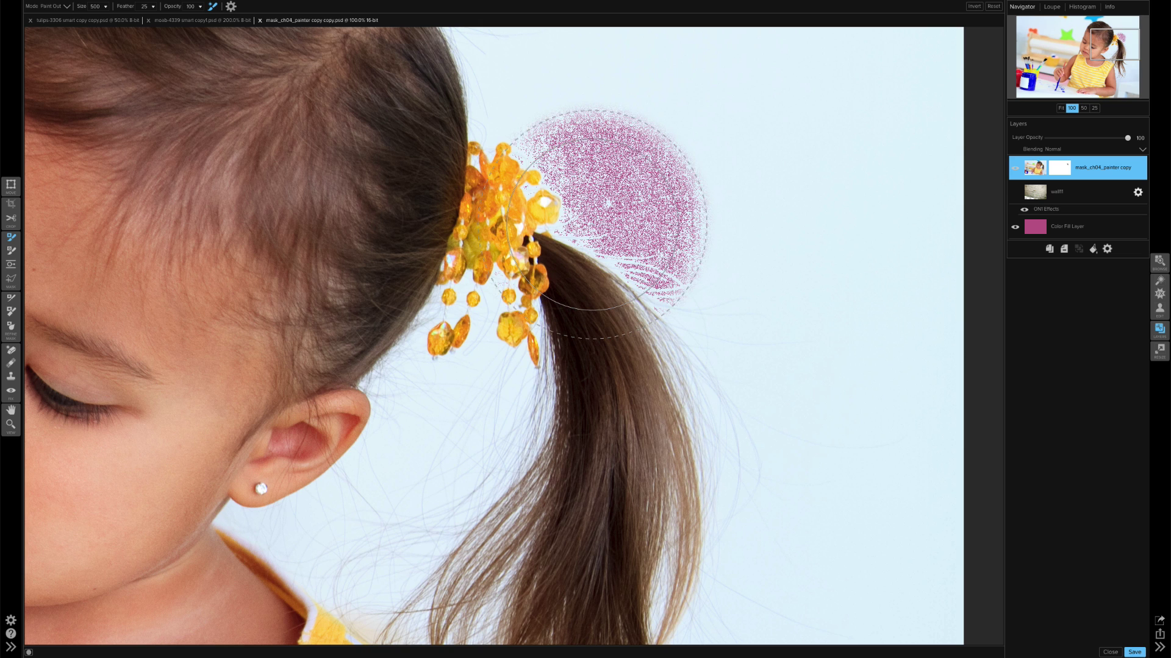
{"action": "mouse_move", "coordinate": [593, 224]}
{"action": "left_mouse_down"}
{"action": "mouse_move", "coordinate": [703, 263]}
{"action": "mouse_move", "coordinate": [764, 271]}
{"action": "mouse_move", "coordinate": [795, 312]}
{"action": "mouse_move", "coordinate": [823, 316]}
{"action": "mouse_move", "coordinate": [842, 351]}
{"action": "mouse_move", "coordinate": [814, 413]}
{"action": "mouse_move", "coordinate": [824, 421]}
{"action": "mouse_move", "coordinate": [841, 409]}
{"action": "mouse_move", "coordinate": [858, 299]}
{"action": "mouse_move", "coordinate": [739, 268]}
{"action": "mouse_move", "coordinate": [646, 223]}
{"action": "left_mouse_up"}
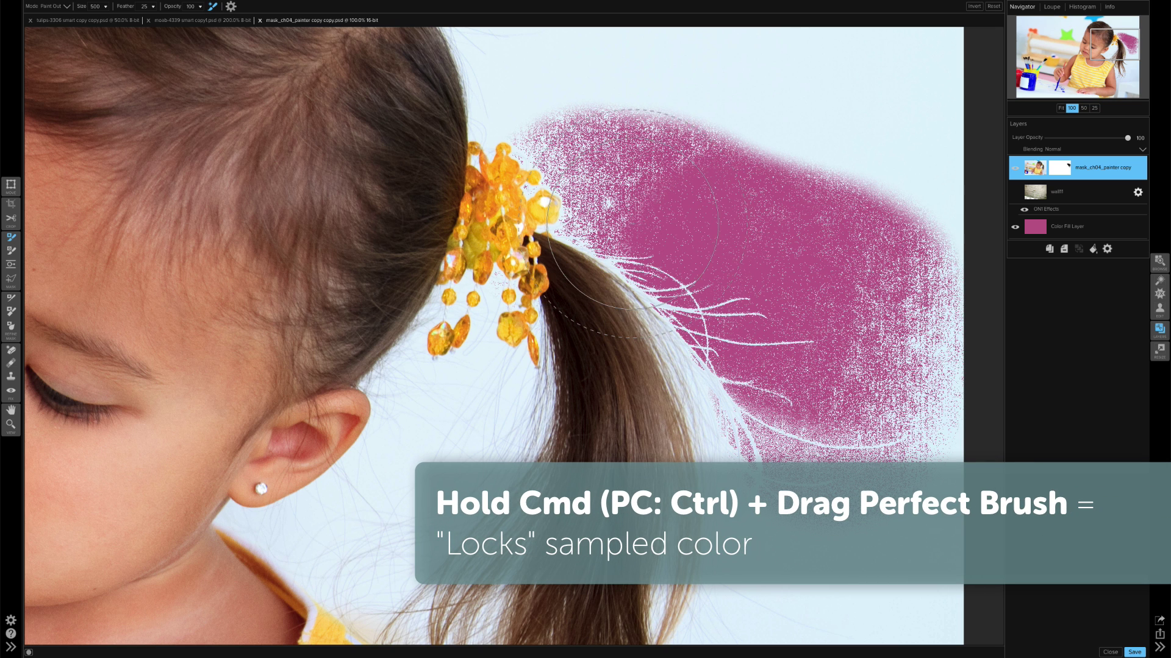
{"action": "mouse_move", "coordinate": [634, 225]}
{"action": "left_mouse_down"}
{"action": "mouse_move", "coordinate": [480, 318]}
{"action": "mouse_move", "coordinate": [397, 466]}
{"action": "mouse_move", "coordinate": [308, 504]}
{"action": "mouse_move", "coordinate": [311, 518]}
{"action": "mouse_move", "coordinate": [340, 538]}
{"action": "mouse_move", "coordinate": [462, 442]}
{"action": "mouse_move", "coordinate": [553, 281]}
{"action": "mouse_move", "coordinate": [679, 193]}
{"action": "mouse_move", "coordinate": [513, 138]}
{"action": "mouse_move", "coordinate": [635, 183]}
{"action": "mouse_move", "coordinate": [647, 204]}
{"action": "left_mouse_up"}
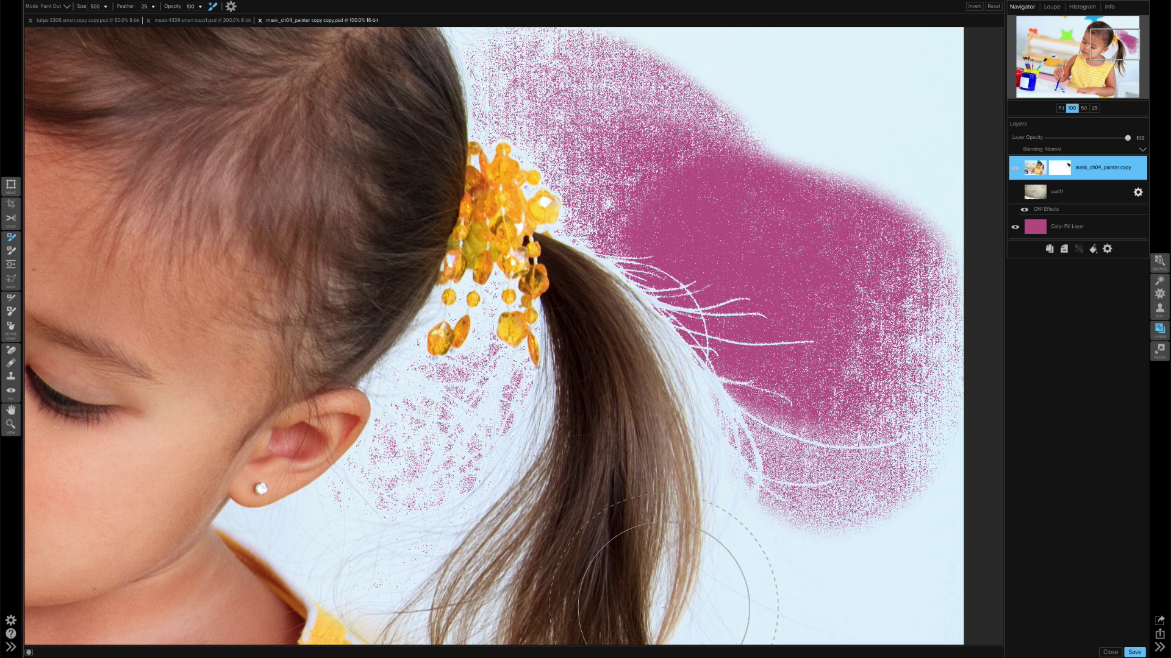
{"action": "left_click_drag", "start_coordinate": [753, 506], "coordinate": [772, 536]}
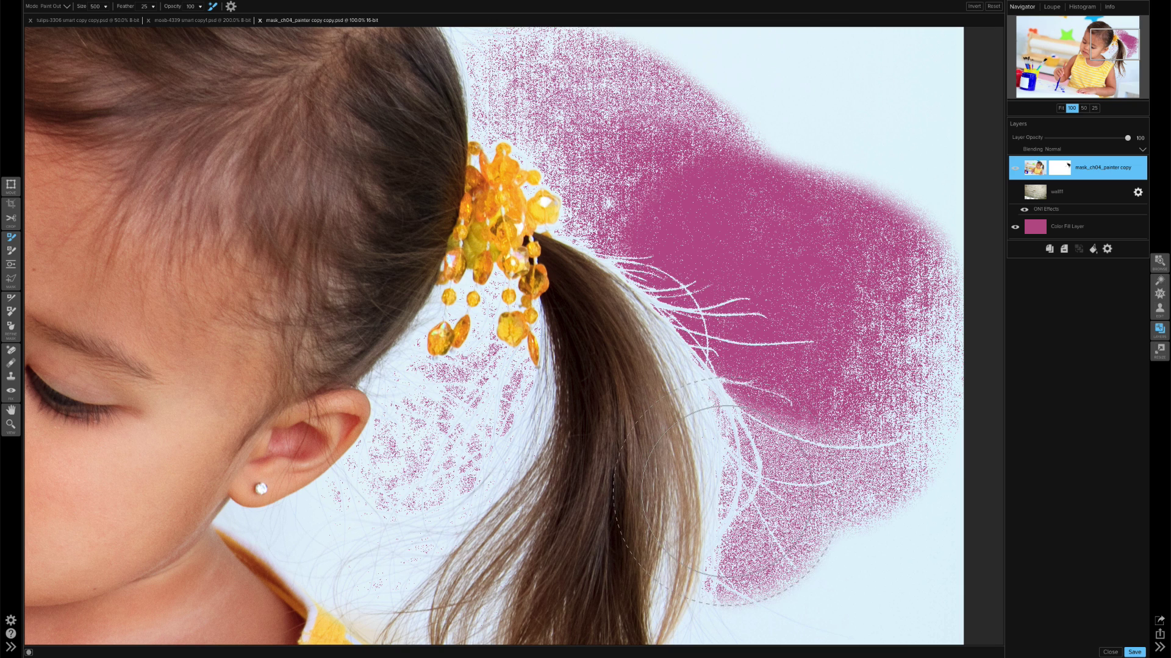
Reset the mask and raise the Perfect Brush Color Threshold to 52.
{"action": "left_click", "coordinate": [994, 6]}
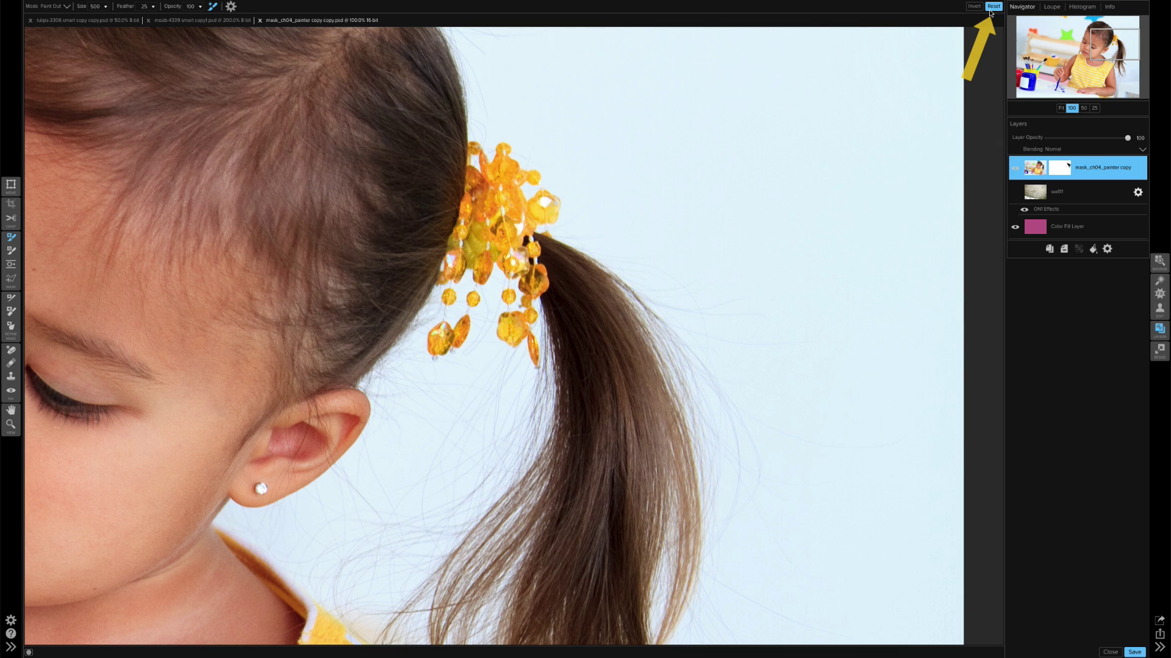
{"action": "left_click", "coordinate": [230, 6]}
{"action": "left_click", "coordinate": [258, 91]}
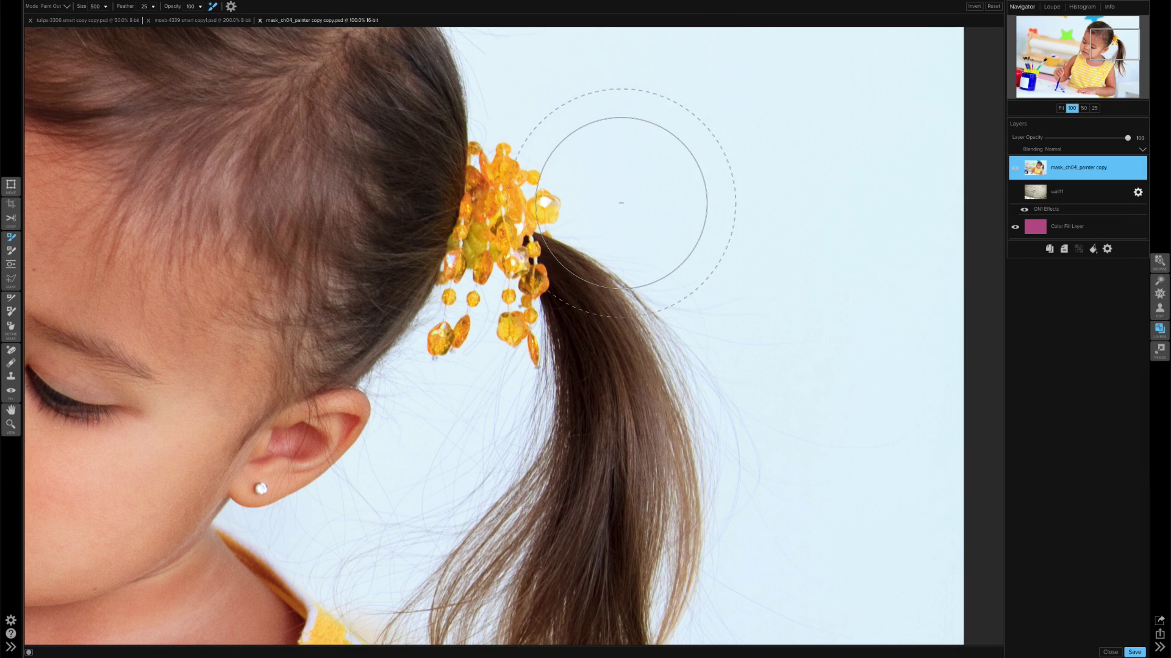
Paint out the background around the hair clip, beads, ear and right of the ponytail.
{"action": "mouse_move", "coordinate": [600, 210]}
{"action": "left_mouse_down"}
{"action": "mouse_move", "coordinate": [684, 261]}
{"action": "mouse_move", "coordinate": [711, 303]}
{"action": "left_mouse_up"}
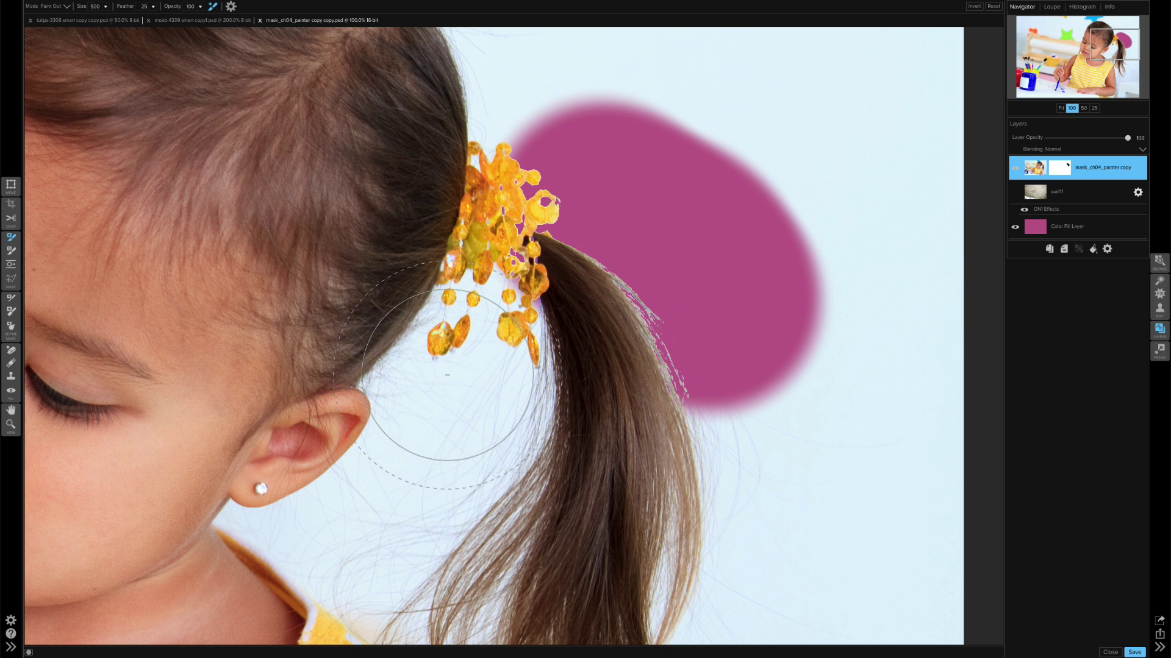
{"action": "left_click_drag", "start_coordinate": [448, 375], "coordinate": [418, 471]}
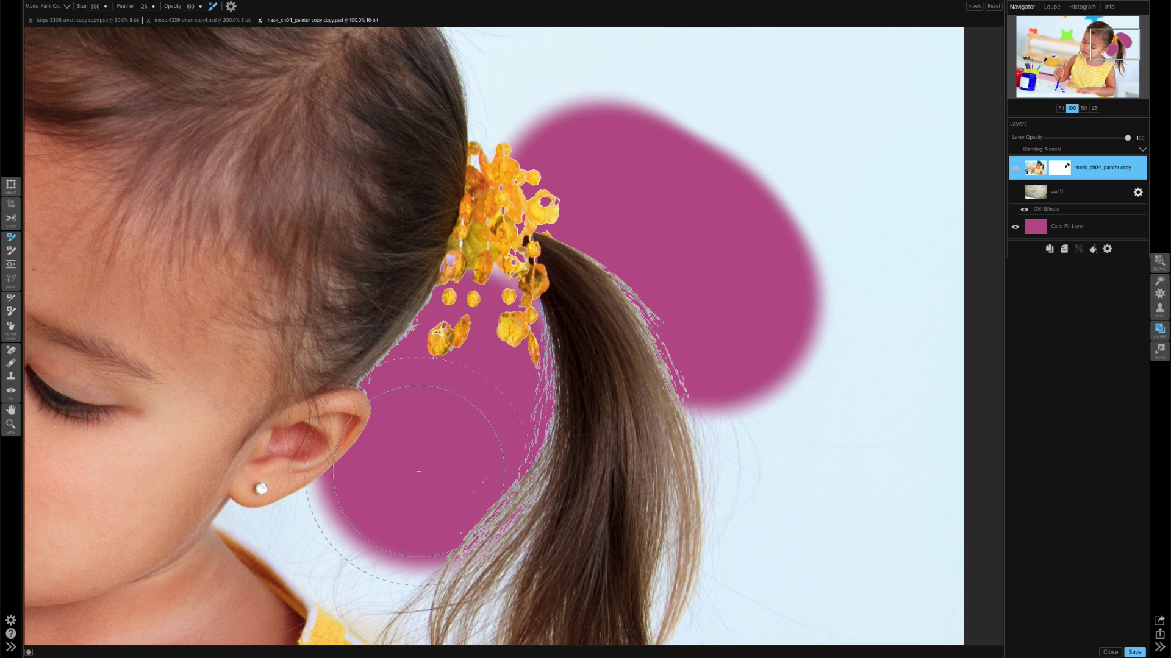
{"action": "left_click", "coordinate": [770, 416]}
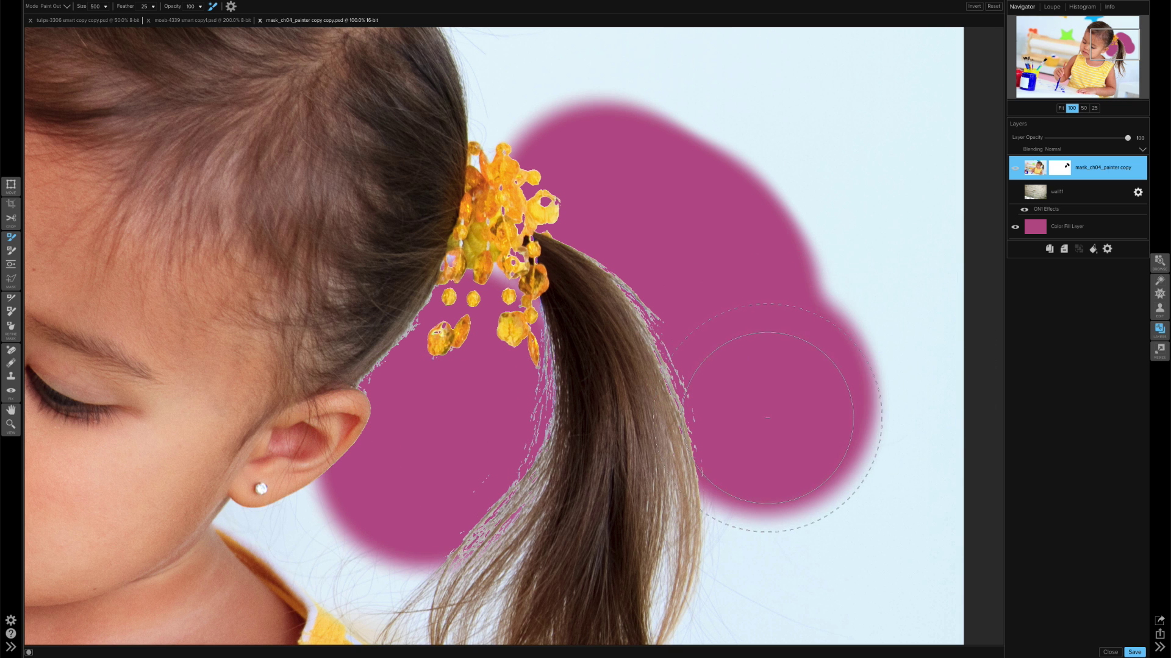
{"action": "mouse_move", "coordinate": [575, 118]}
{"action": "left_mouse_down"}
{"action": "mouse_move", "coordinate": [549, 105]}
{"action": "mouse_move", "coordinate": [530, 67]}
{"action": "left_mouse_up"}
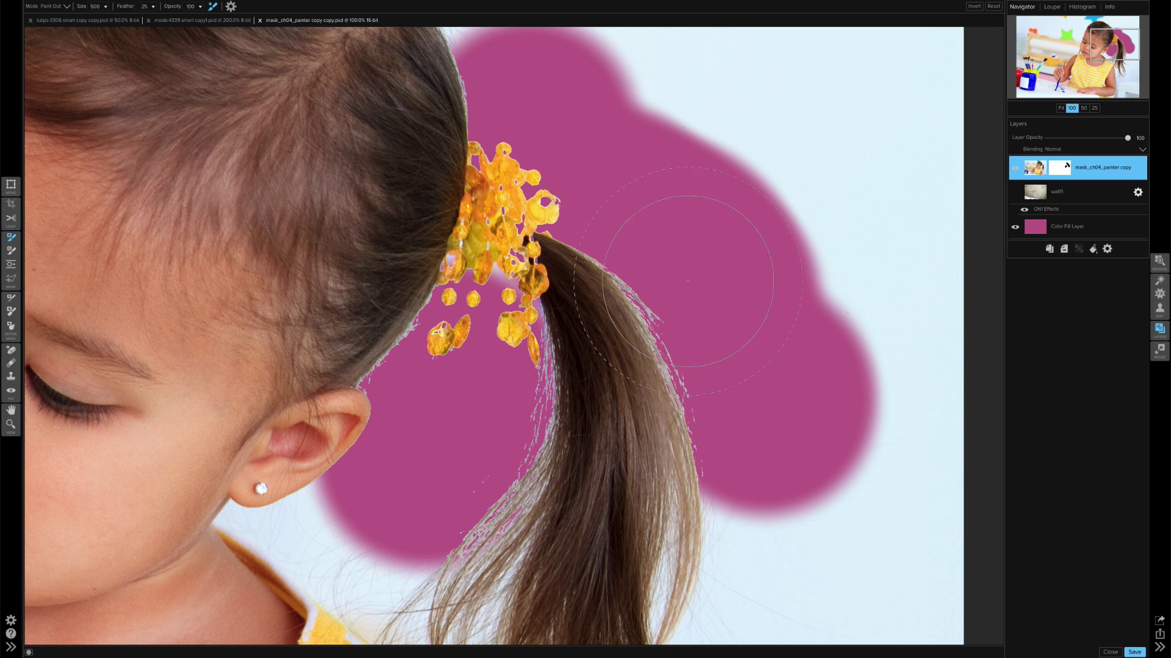
{"action": "left_click", "coordinate": [751, 550]}
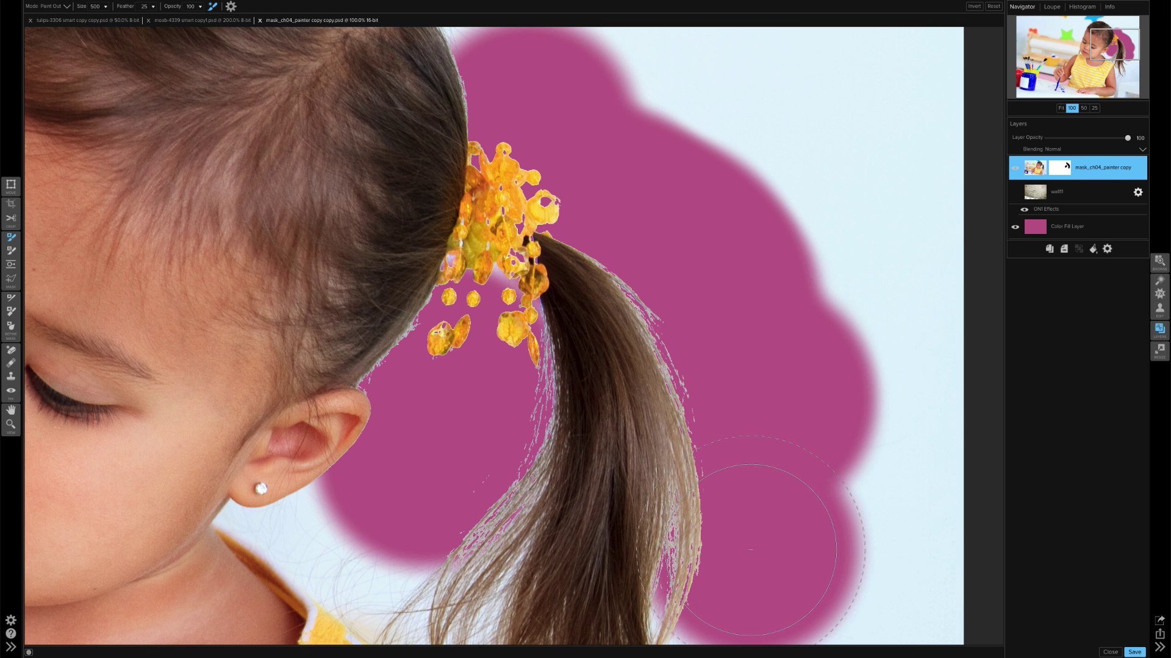
Reset the mask and raise the Color Threshold to 100.
{"action": "left_click", "coordinate": [993, 8]}
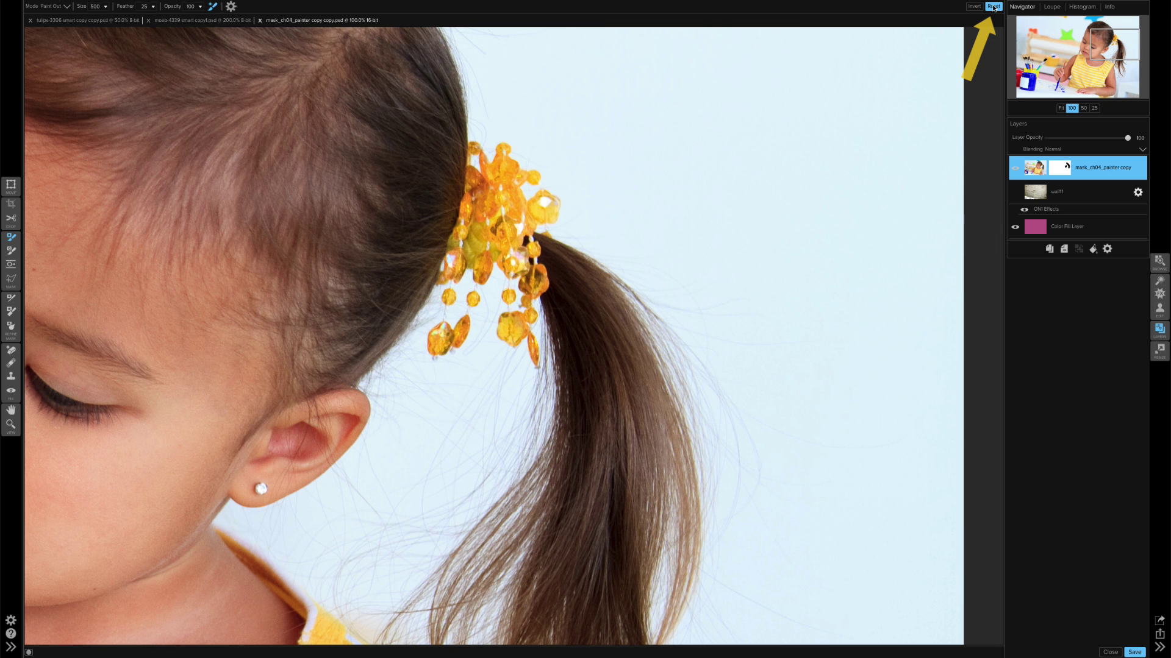
{"action": "left_click", "coordinate": [231, 6]}
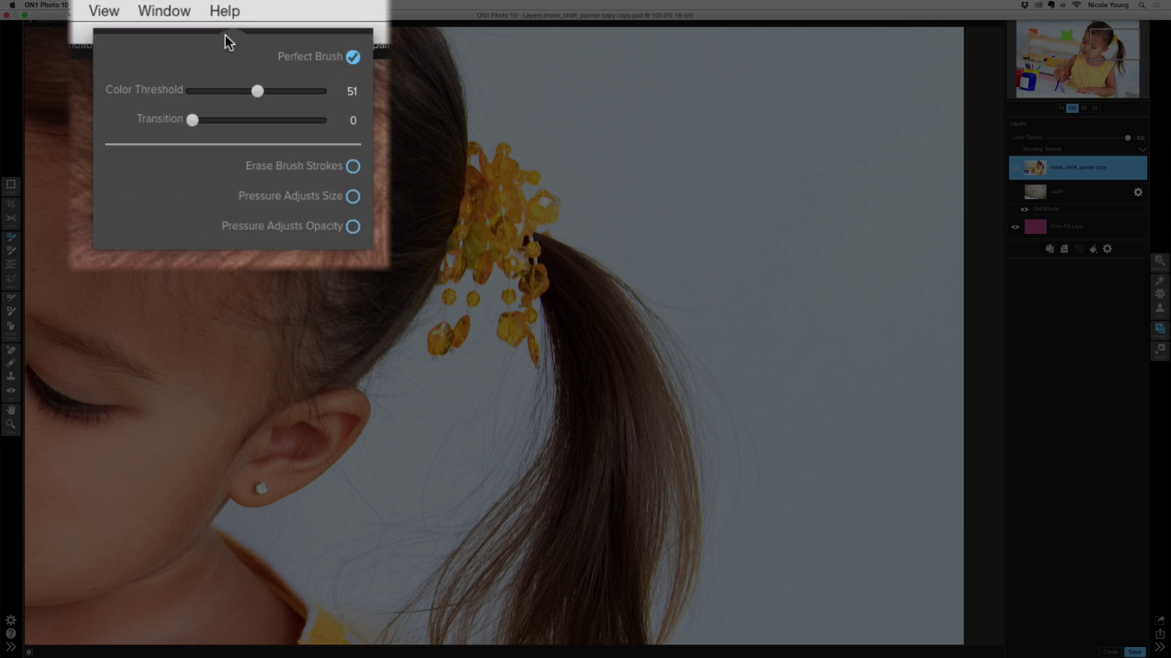
{"action": "left_click_drag", "start_coordinate": [257, 93], "coordinate": [331, 93]}
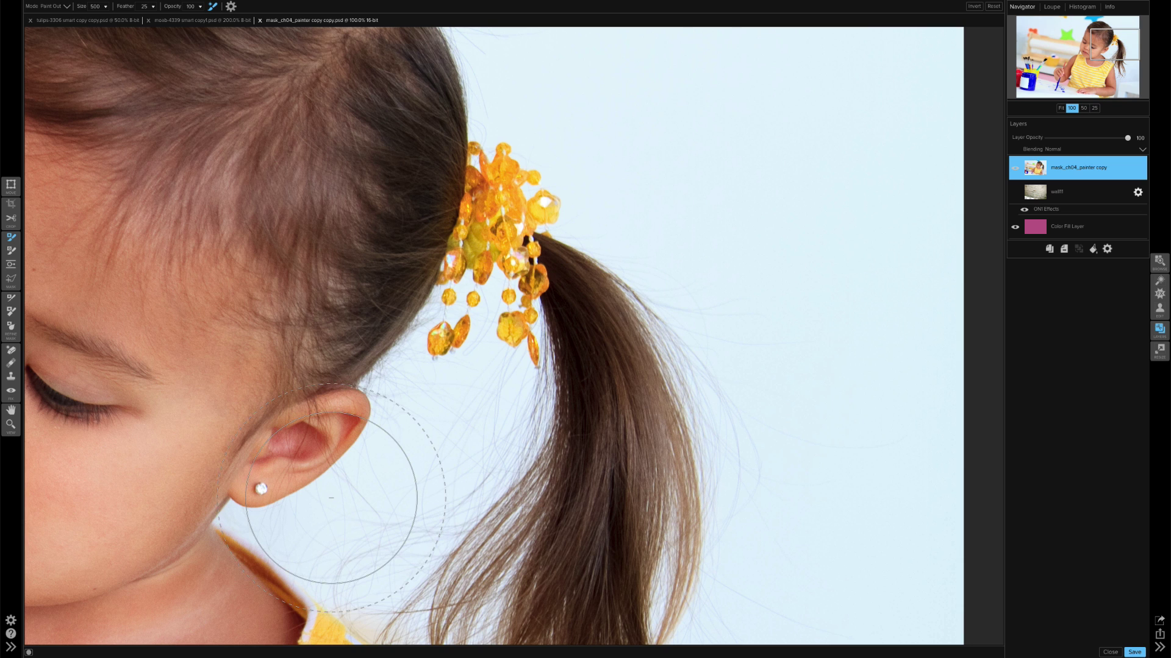
Test a paint-out dab over the ear twice, undoing it each time.
{"action": "left_click", "coordinate": [331, 499]}
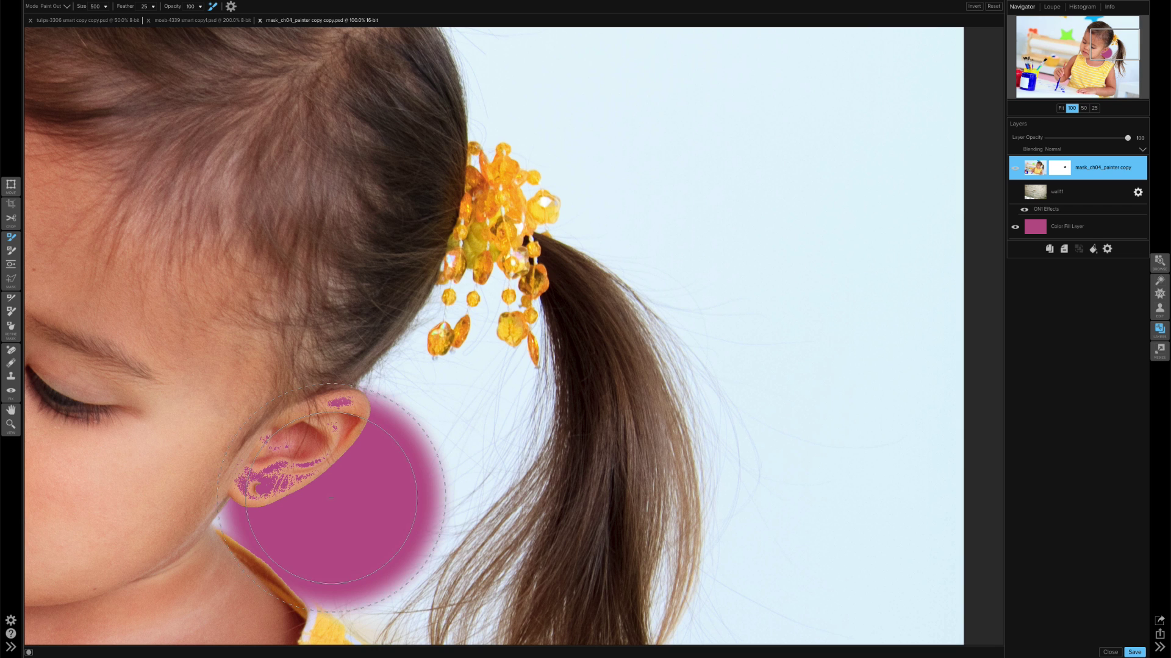
{"action": "key", "text": "ctrl+z"}
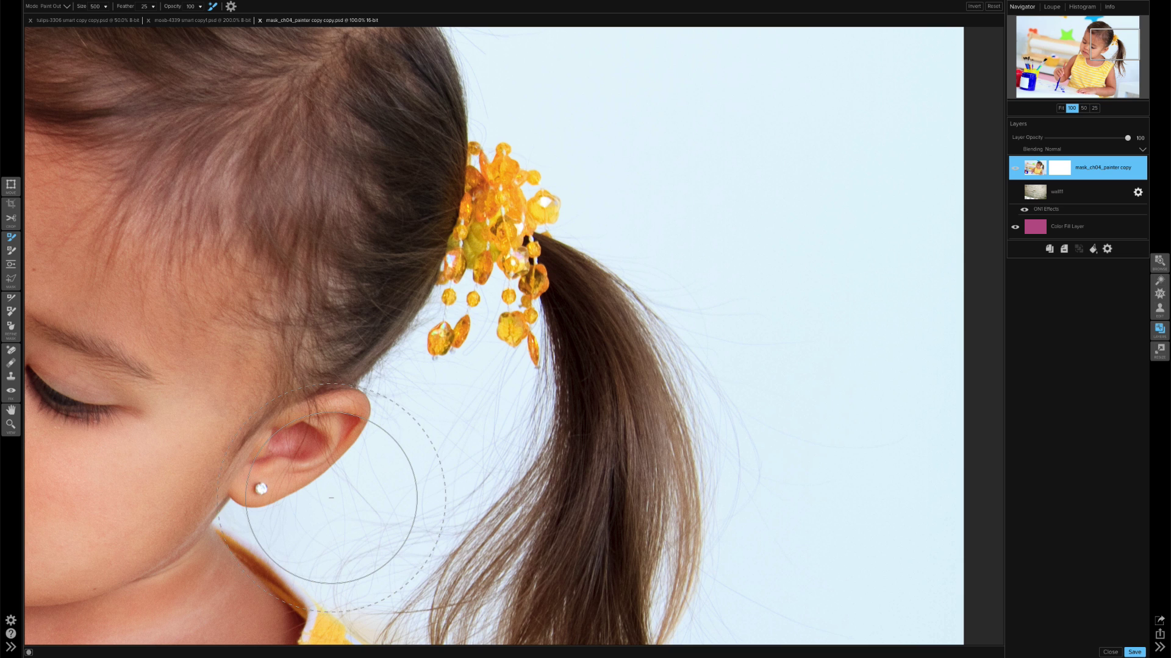
{"action": "left_click", "coordinate": [331, 499]}
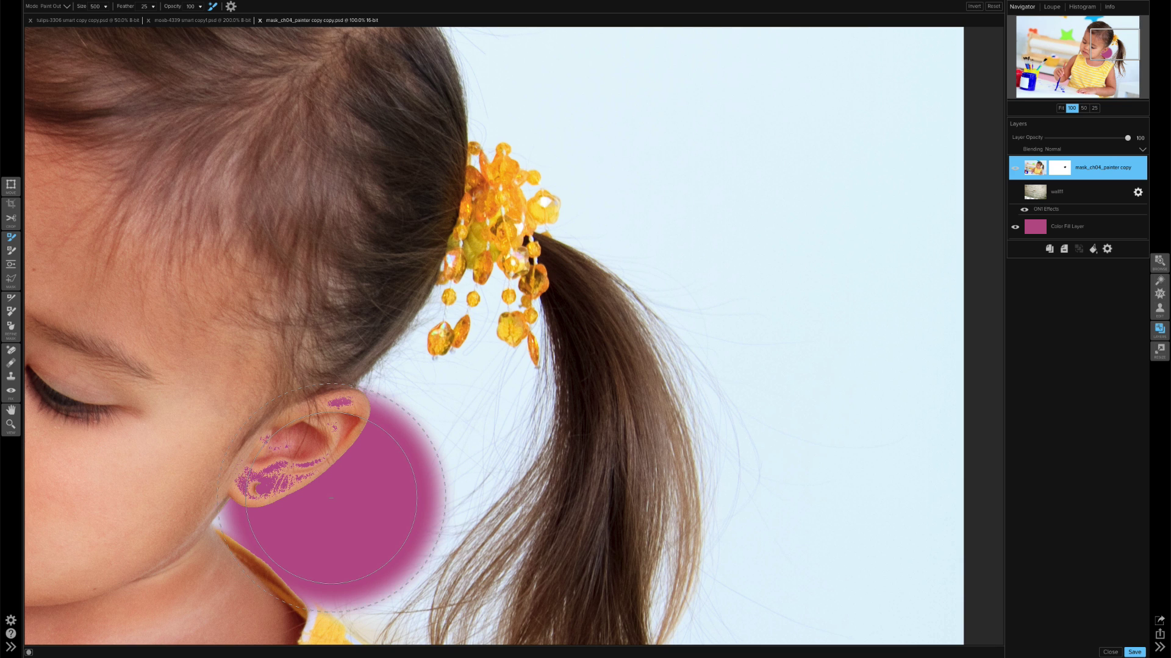
{"action": "key", "text": "ctrl+z"}
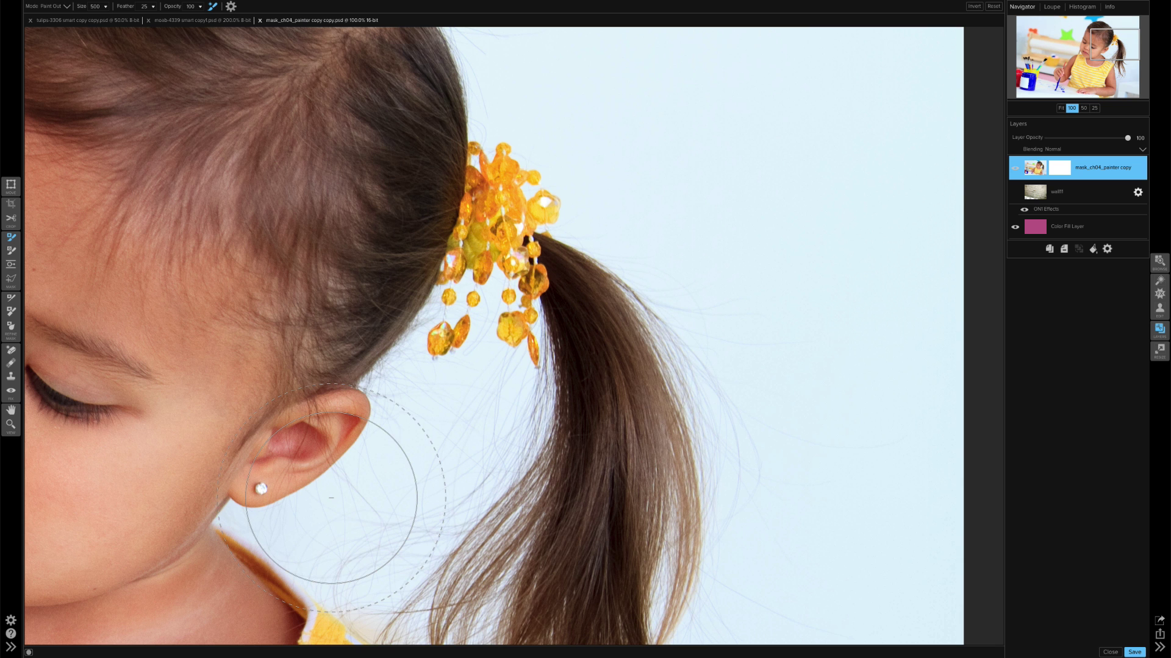
Lower Color Threshold to 13 and paint out the sky past the ponytail, below the beads, toward the ear.
{"action": "left_click", "coordinate": [231, 6]}
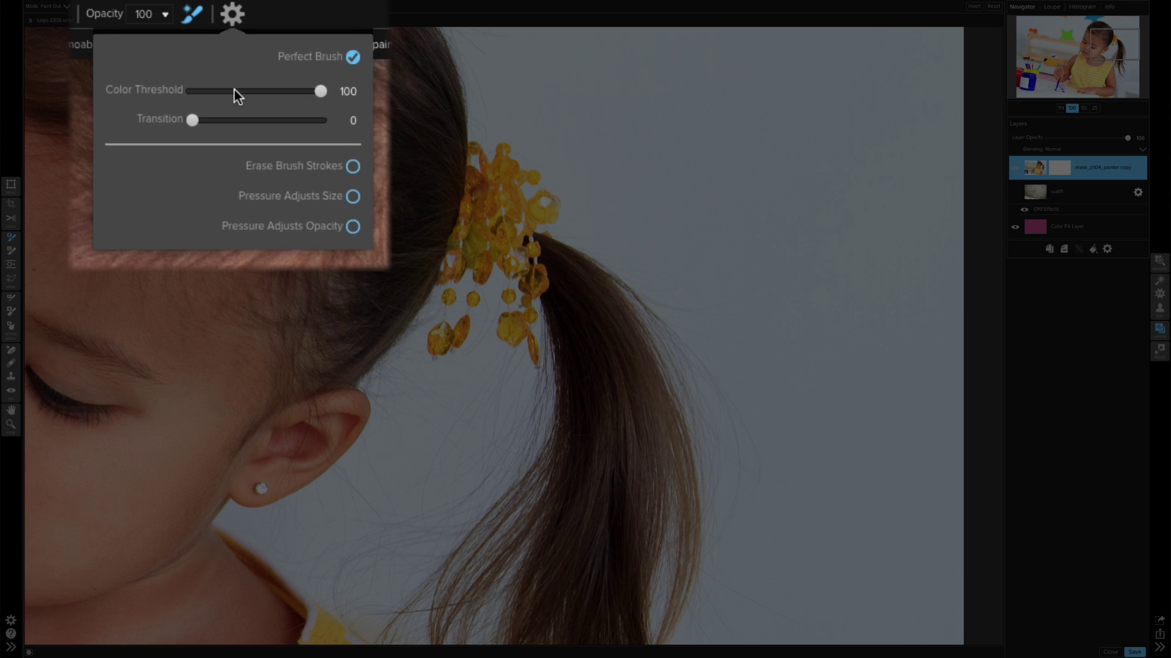
{"action": "left_click_drag", "start_coordinate": [231, 47], "coordinate": [217, 47]}
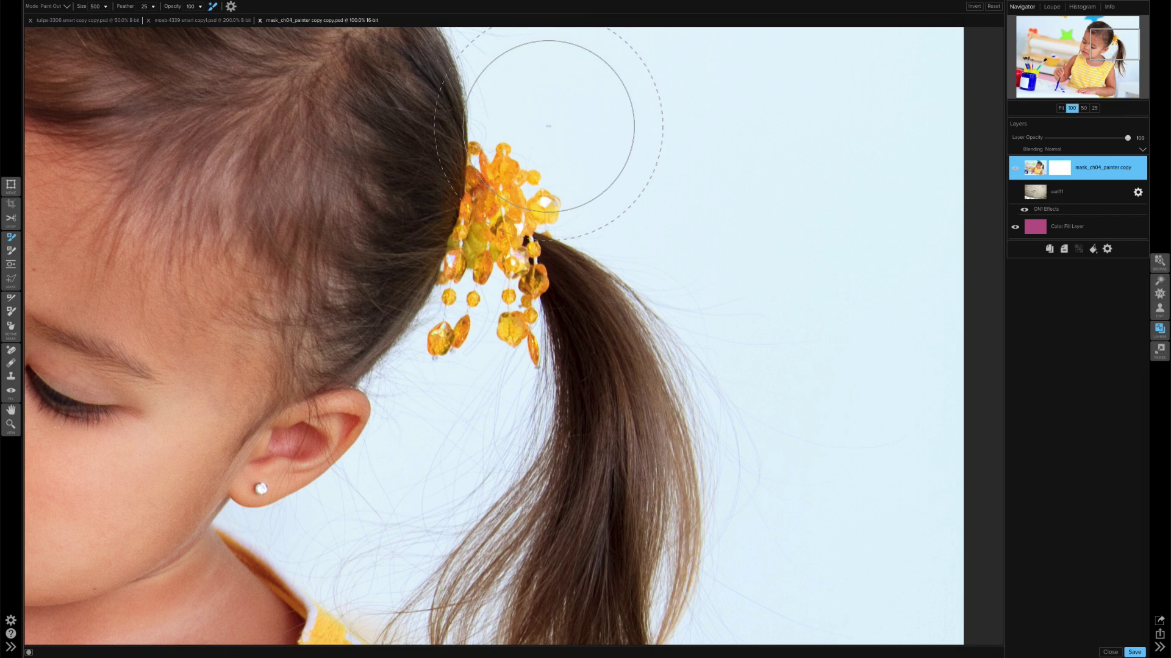
{"action": "mouse_move", "coordinate": [548, 126]}
{"action": "left_mouse_down"}
{"action": "mouse_move", "coordinate": [730, 290]}
{"action": "mouse_move", "coordinate": [766, 382]}
{"action": "left_mouse_up"}
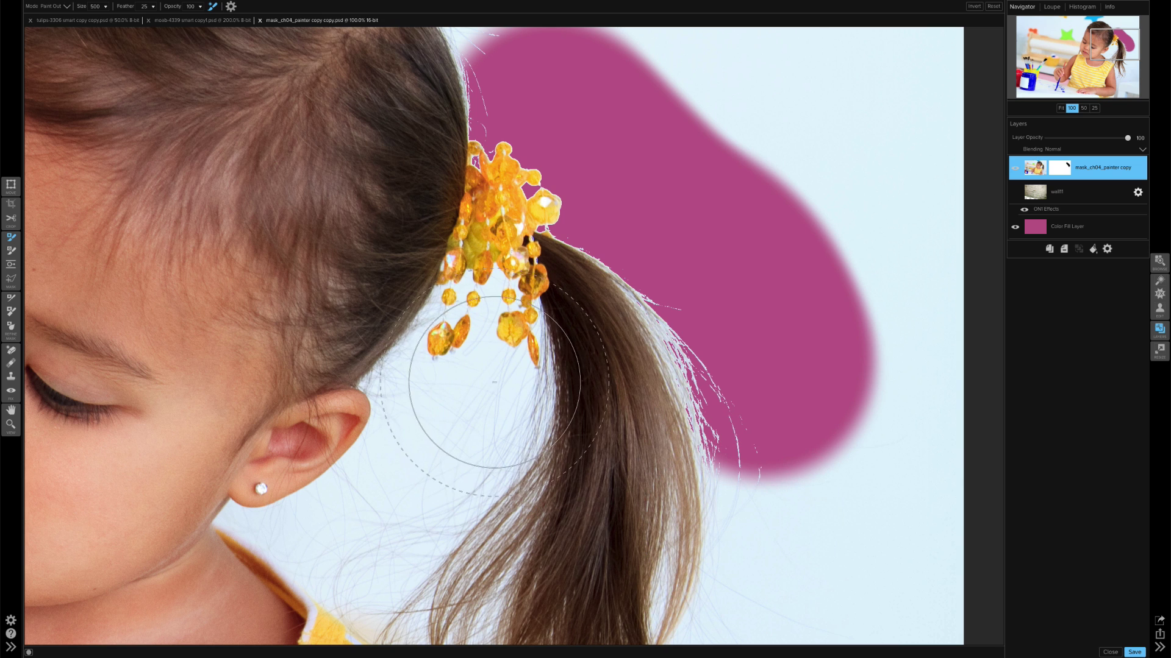
{"action": "left_click", "coordinate": [482, 356]}
{"action": "left_click_drag", "start_coordinate": [483, 357], "coordinate": [408, 456]}
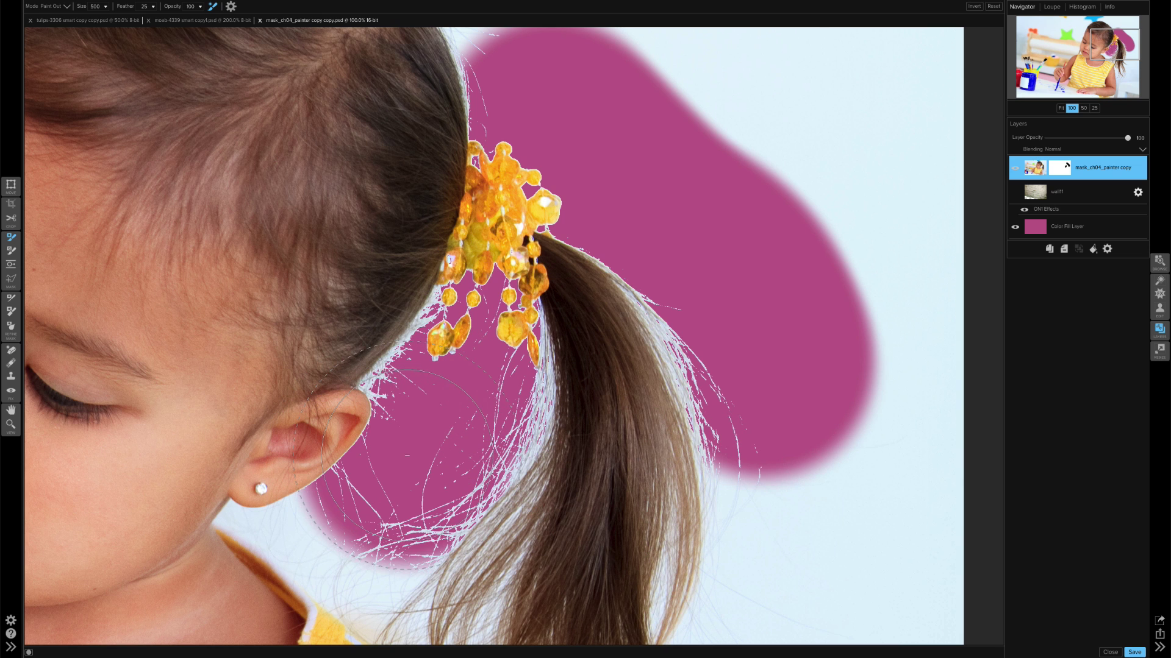
Clear the whole mask and review the Perfect Brush settings.
{"action": "left_click", "coordinate": [994, 6]}
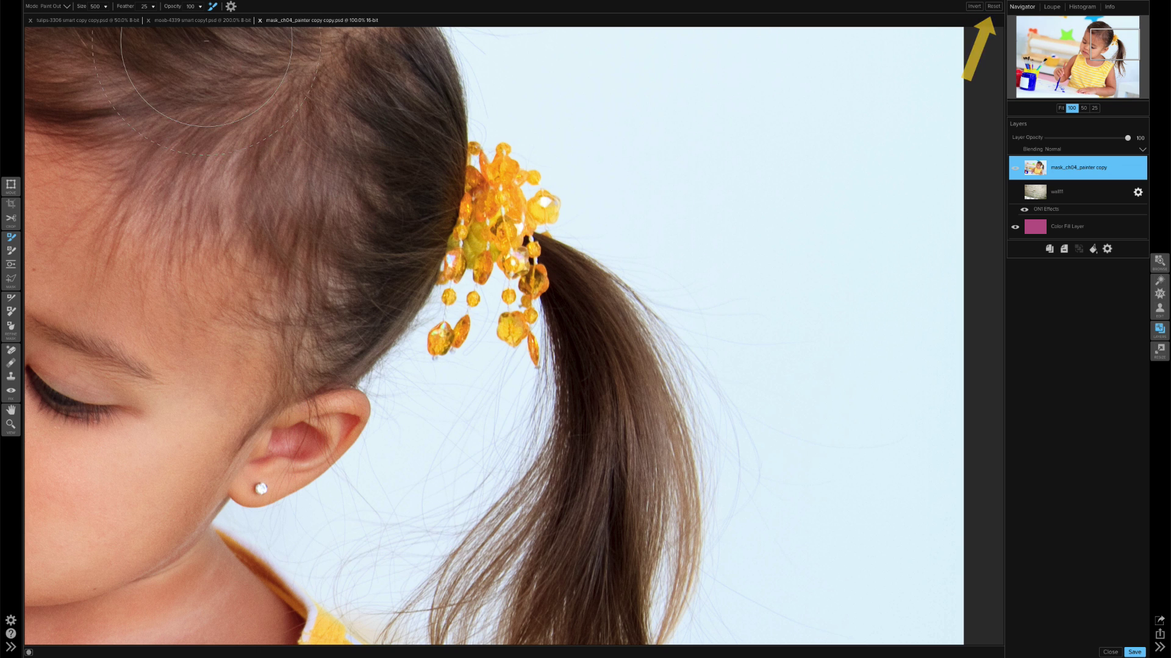
{"action": "left_click", "coordinate": [231, 7]}
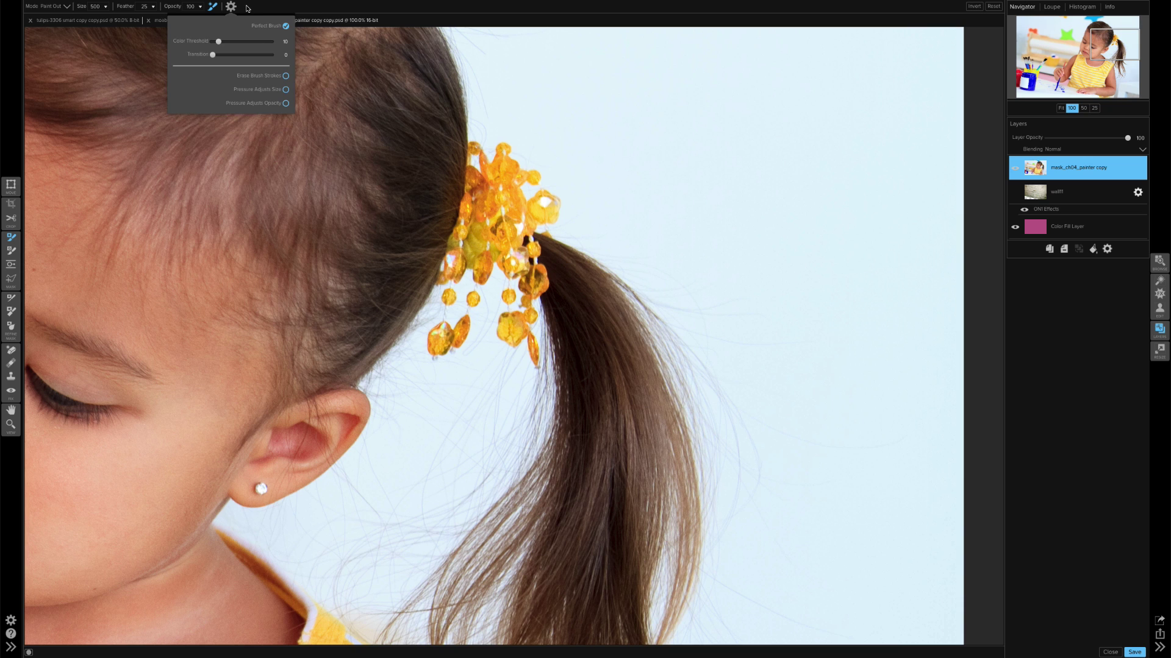
{"action": "left_click", "coordinate": [248, 8]}
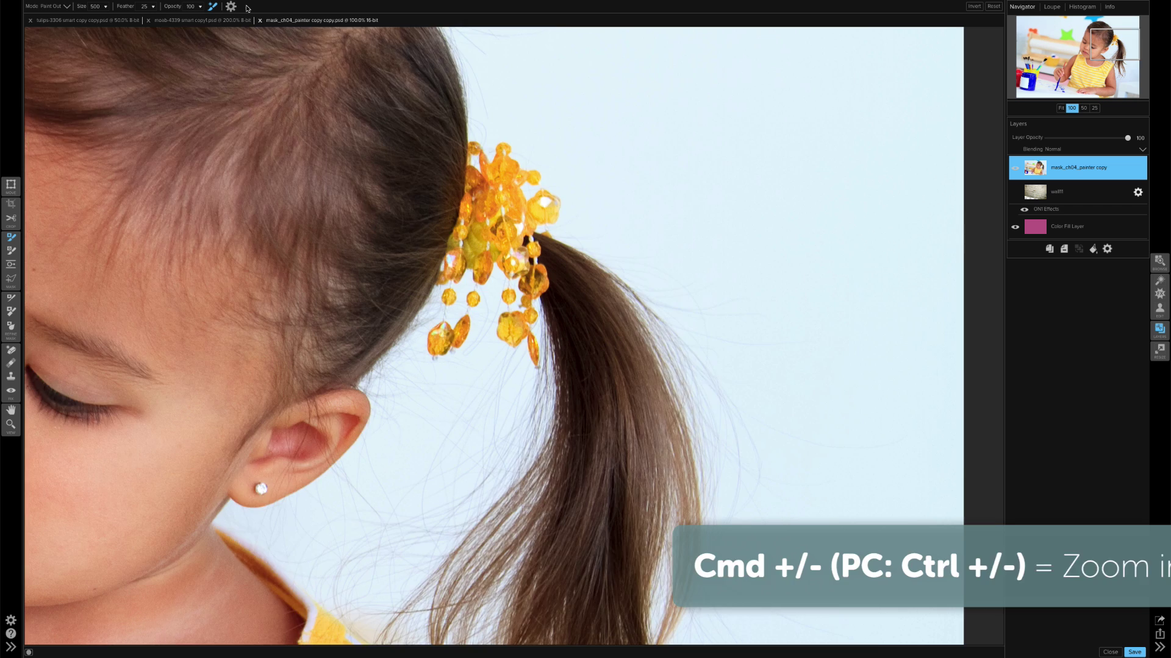
Zoom to 200% on the beads, test a paint-out dab above the ponytail, and undo it.
{"action": "key", "text": "ctrl+plus"}
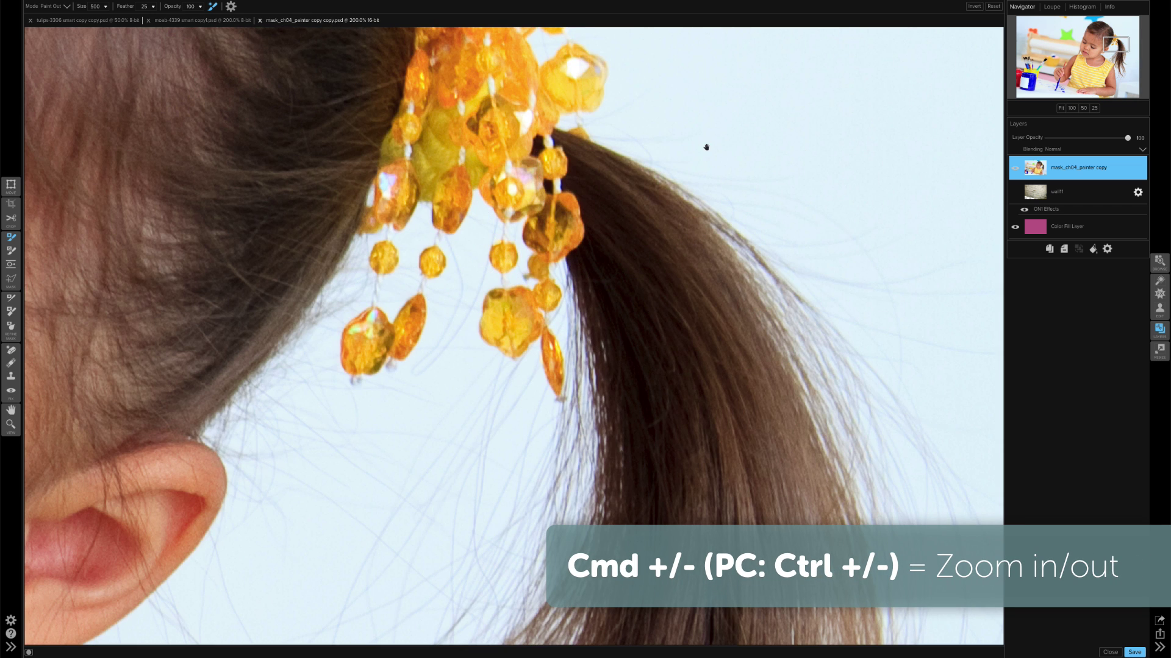
{"action": "scroll", "coordinate": [702, 146], "scroll_direction": "right", "scroll_amount": 3}
{"action": "scroll", "coordinate": [702, 146], "scroll_direction": "up", "scroll_amount": 1}
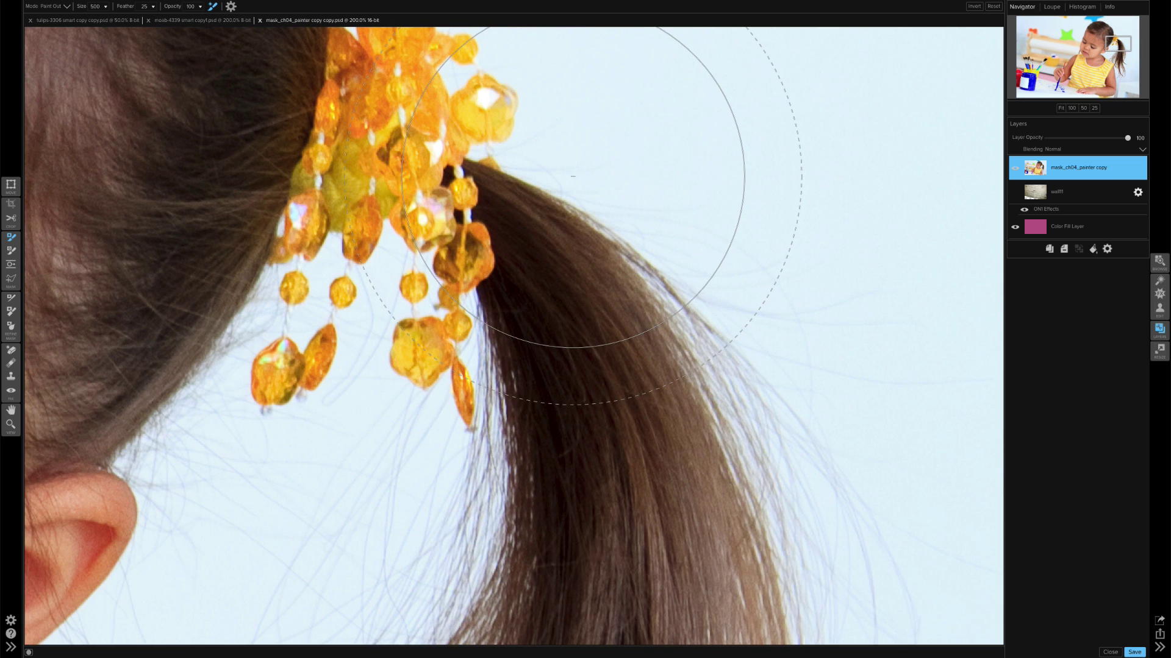
{"action": "left_click", "coordinate": [573, 177]}
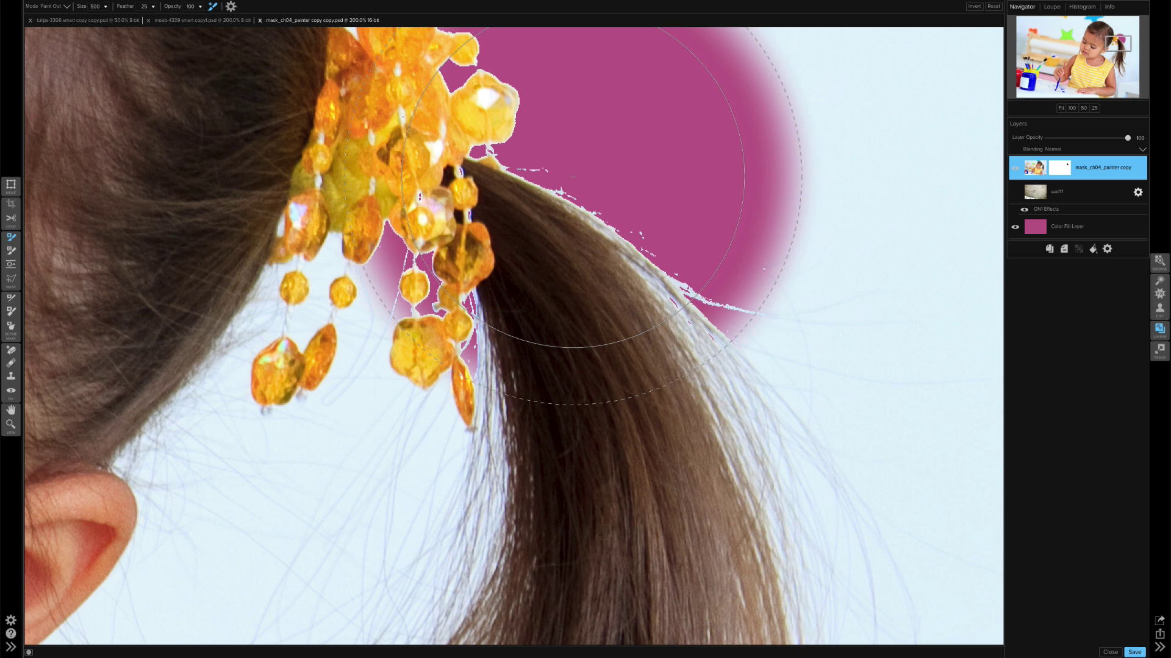
{"action": "key", "text": "ctrl+z"}
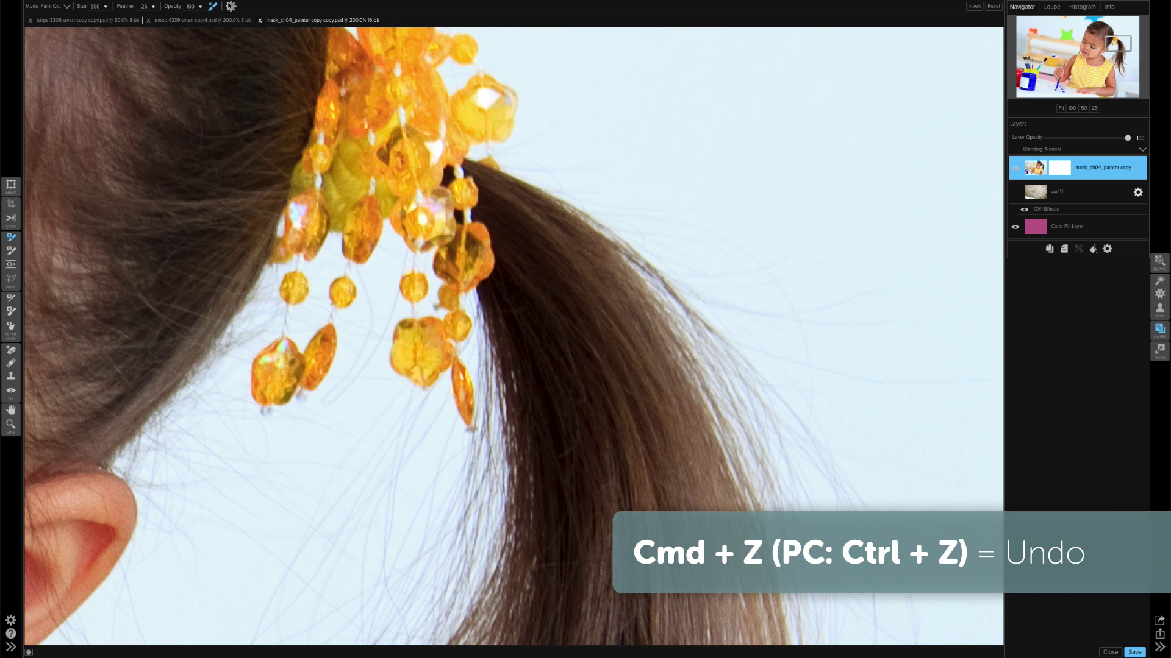
{"action": "left_click", "coordinate": [231, 6]}
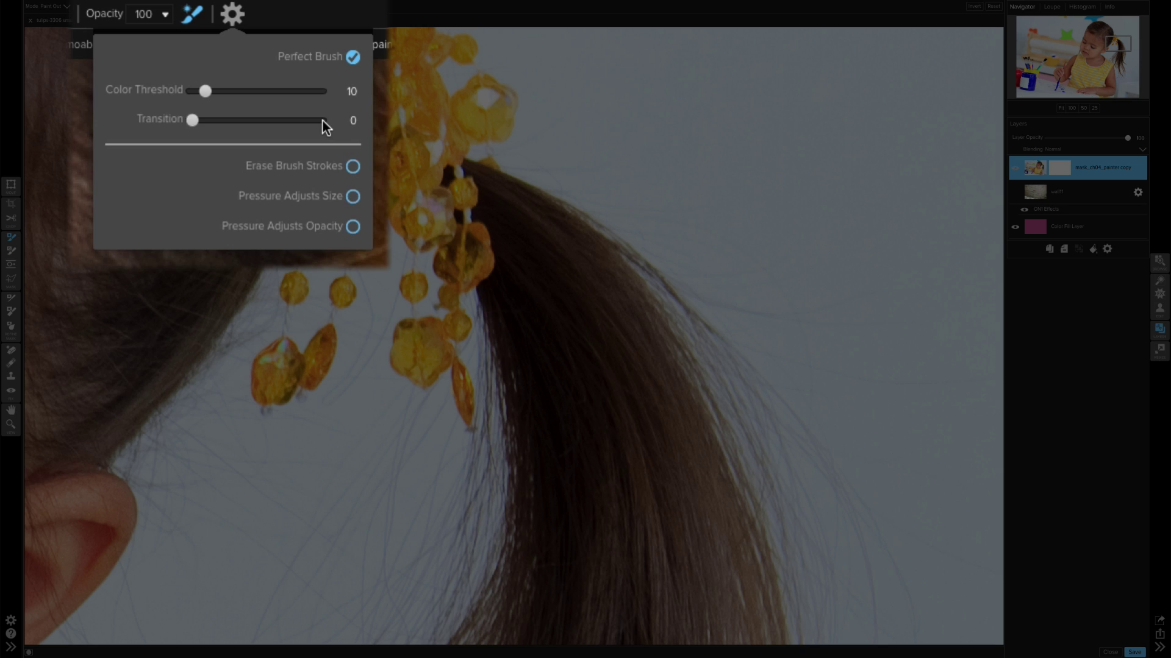
Set Transition to 100 and paint a soft-edged dab over the sky above the ponytail.
{"action": "left_click", "coordinate": [272, 55]}
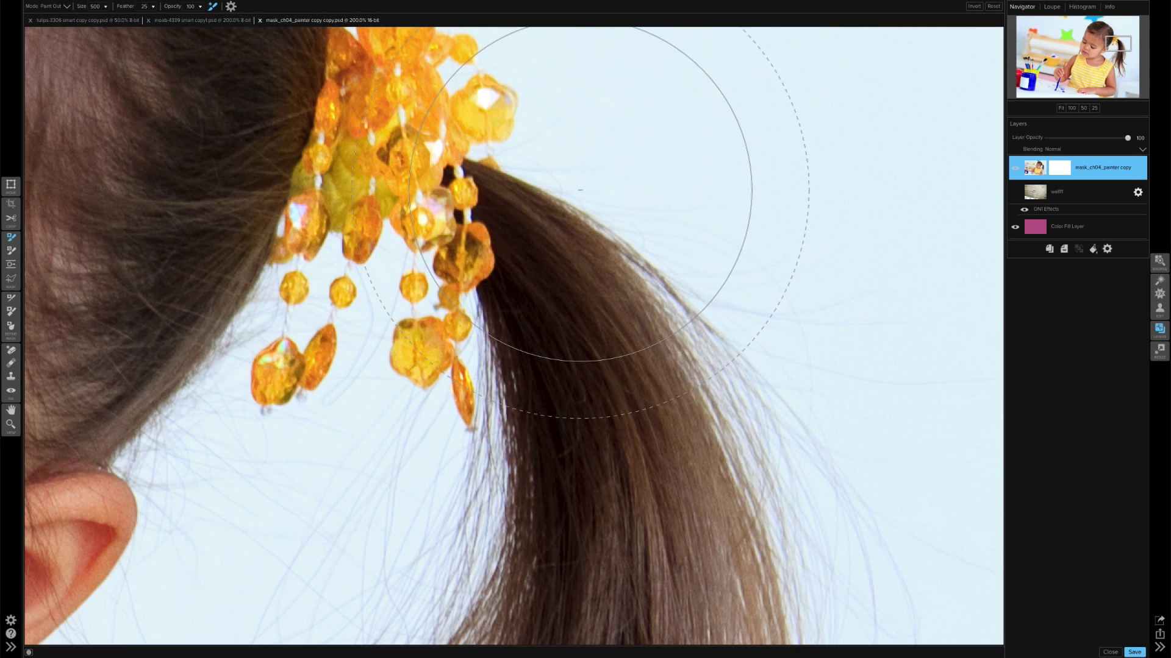
{"action": "left_click", "coordinate": [582, 189]}
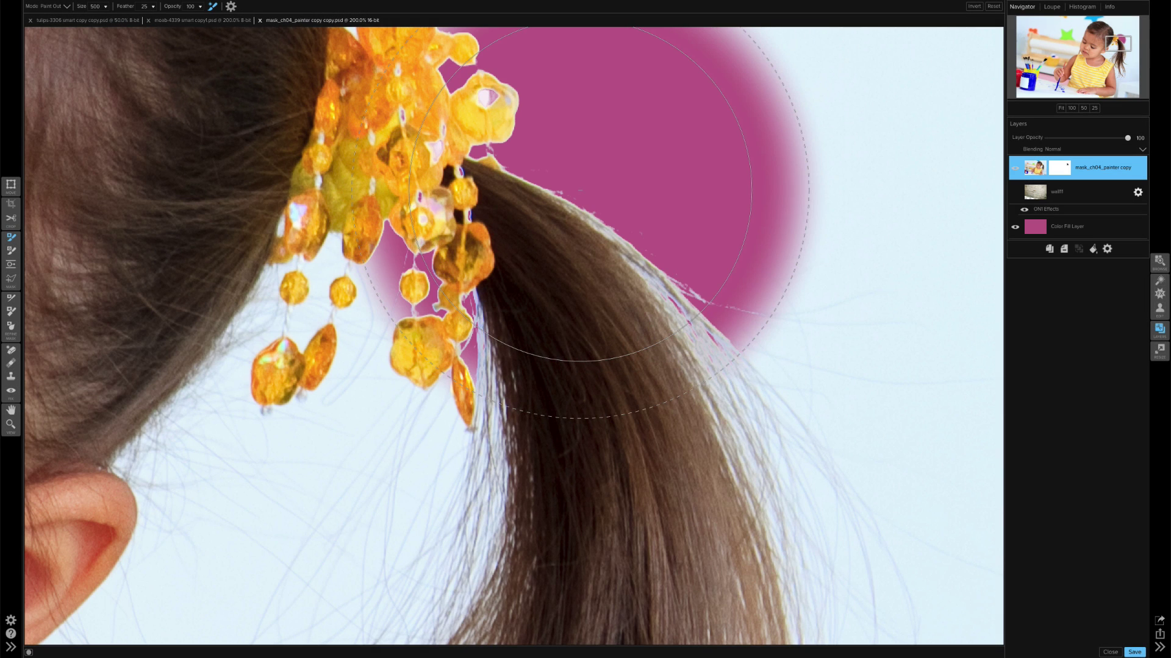